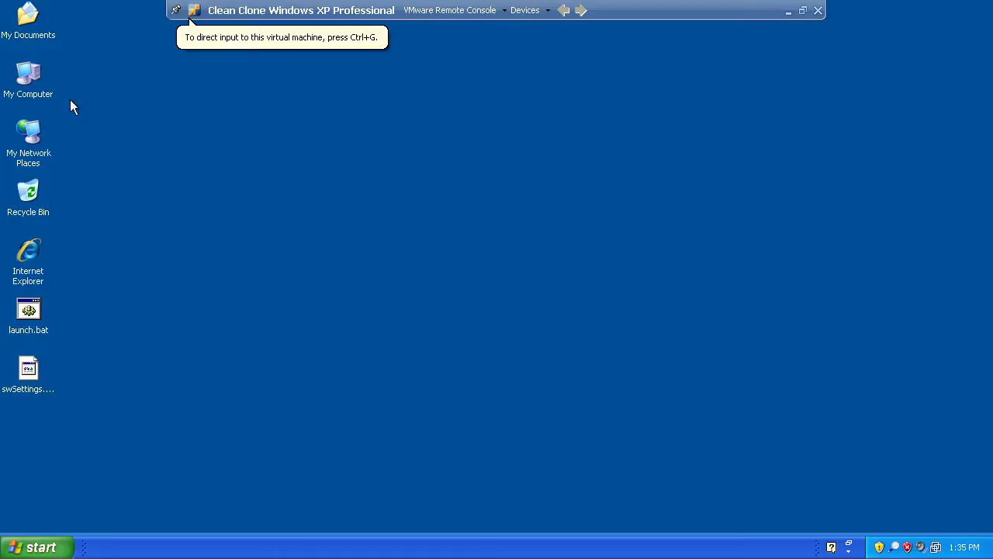
# - Explore My Computer, select Local Disk (C:) and confirm the VaultData folder is present
pyautogui.rightClick(35, 70)
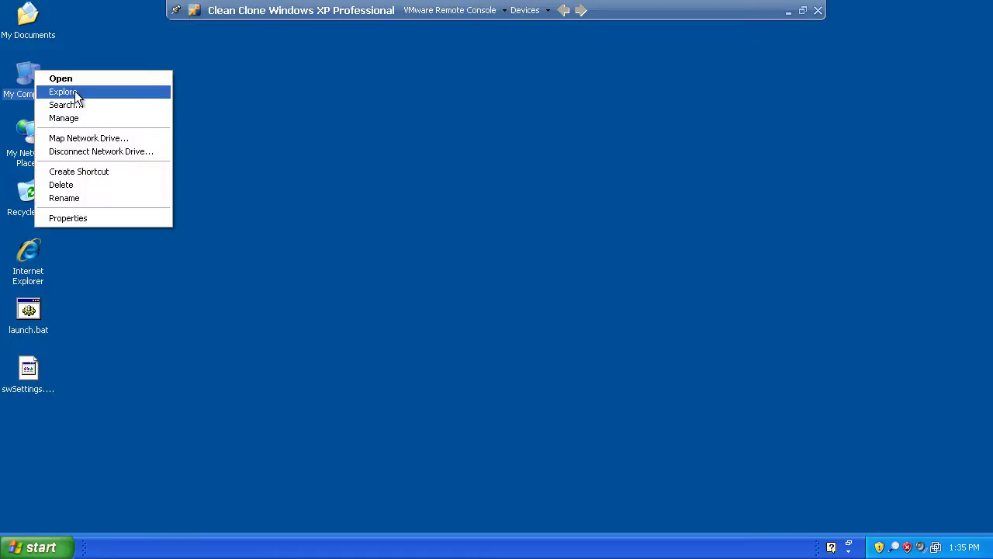
pyautogui.click(73, 93)
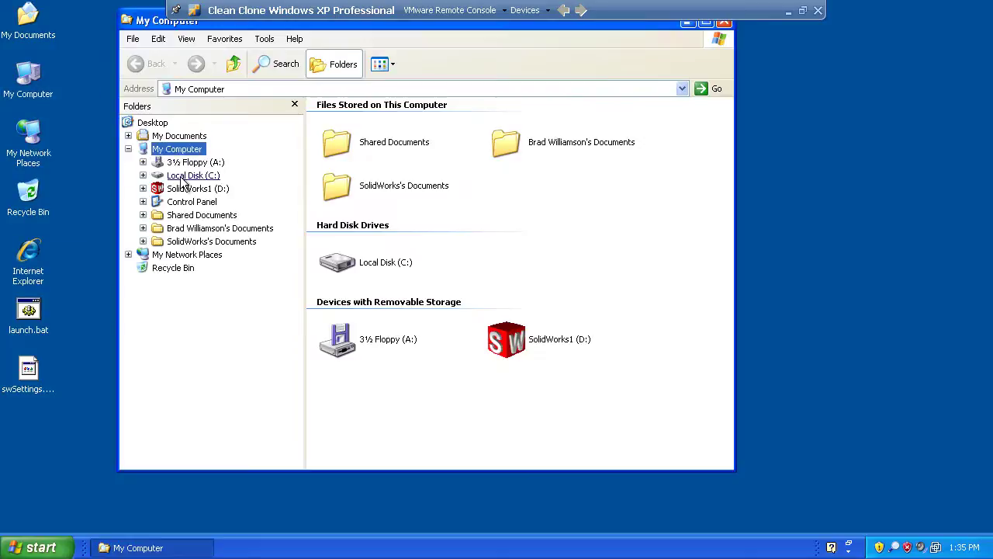
pyautogui.click(179, 175)
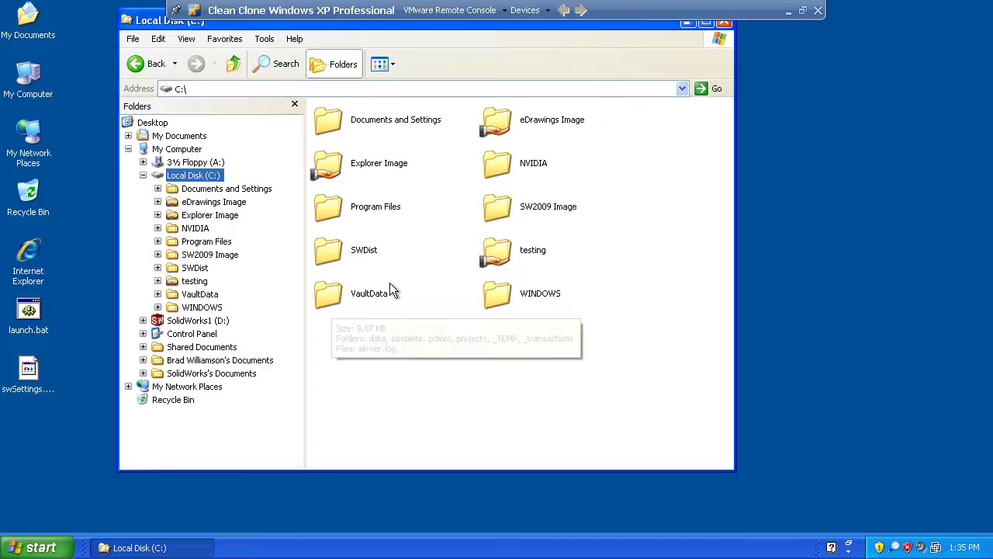
pyautogui.moveTo(320, 287)
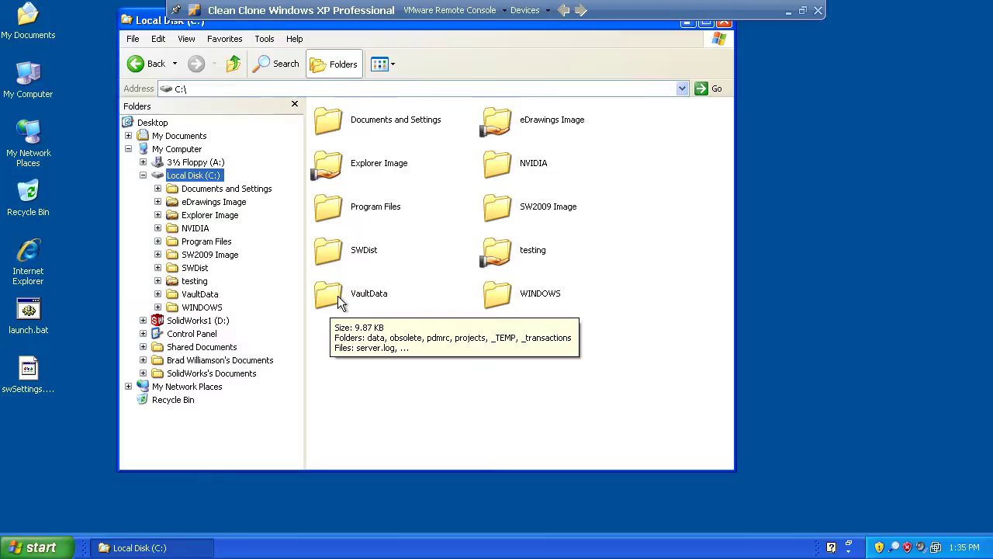
pyautogui.click(144, 176)
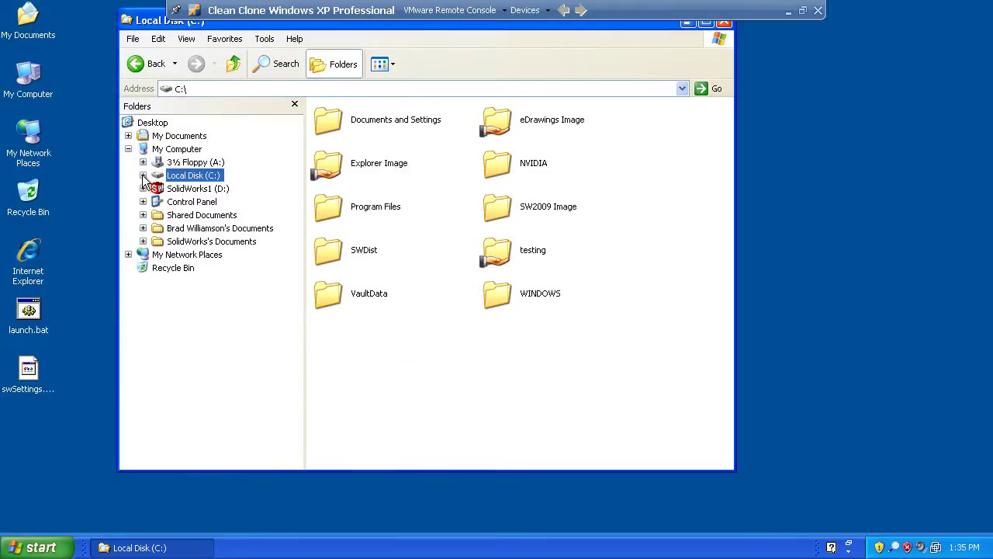
# - Close Explorer and launch the Services console via Control Panel > Administrative Tools
pyautogui.click(723, 22)
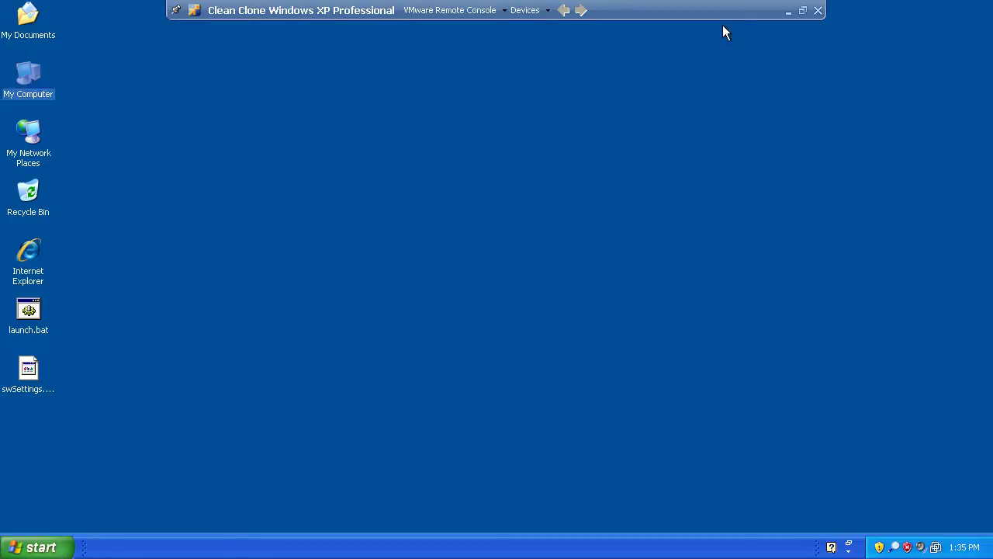
pyautogui.click(37, 548)
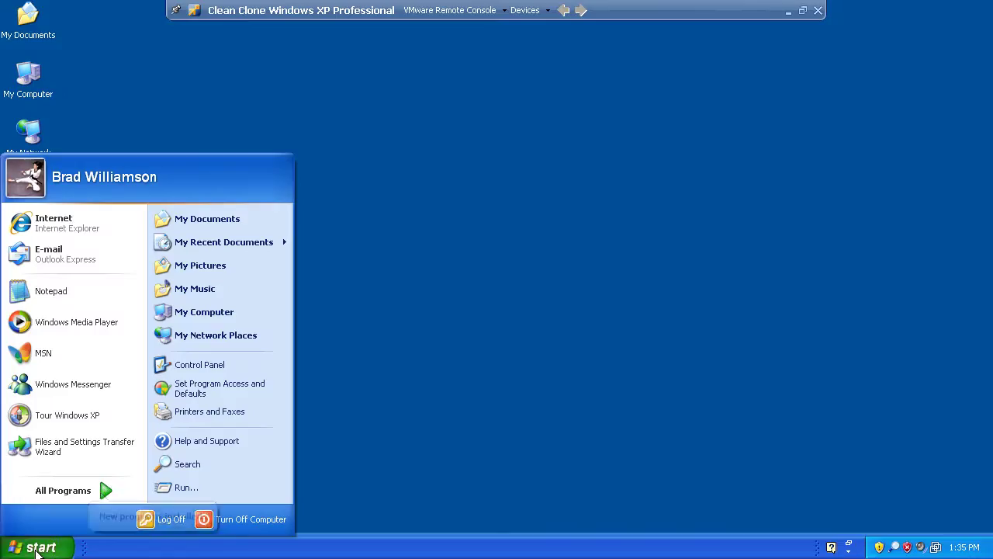
pyautogui.click(206, 366)
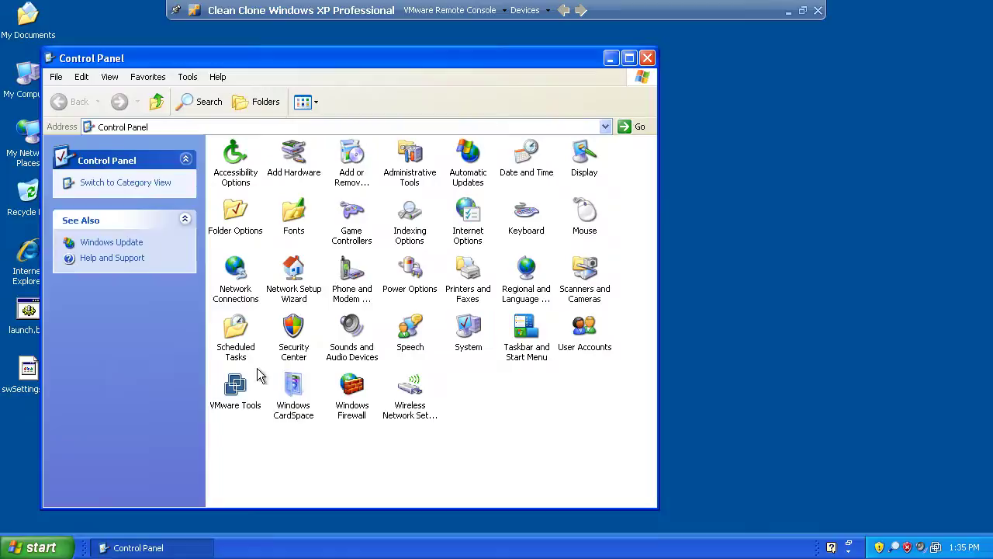
pyautogui.doubleClick(411, 159)
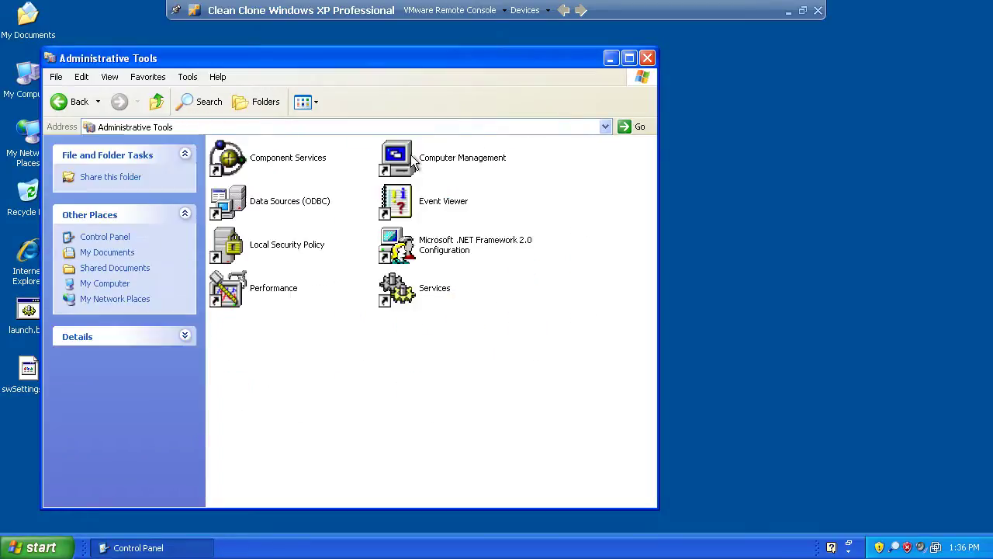
pyautogui.click(419, 297)
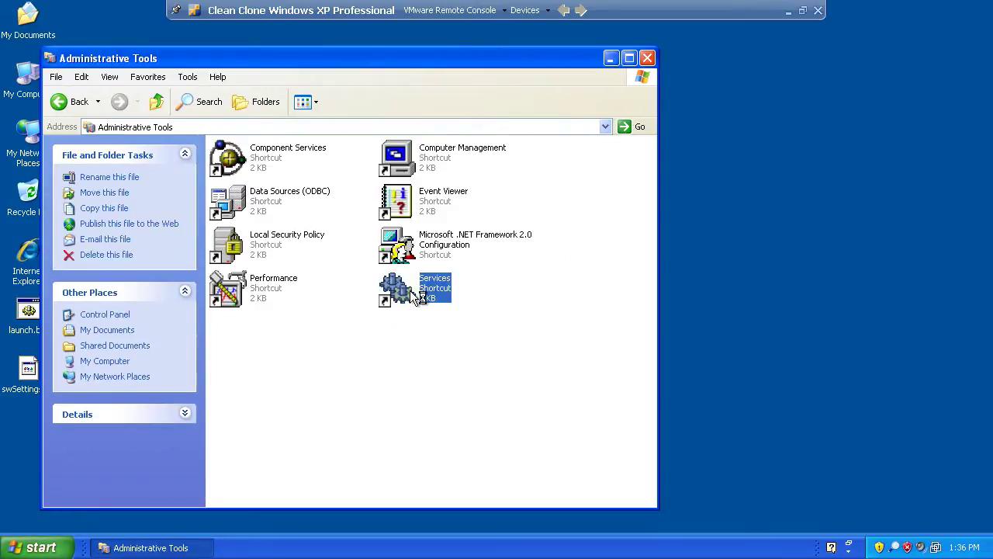
pyautogui.doubleClick(417, 296)
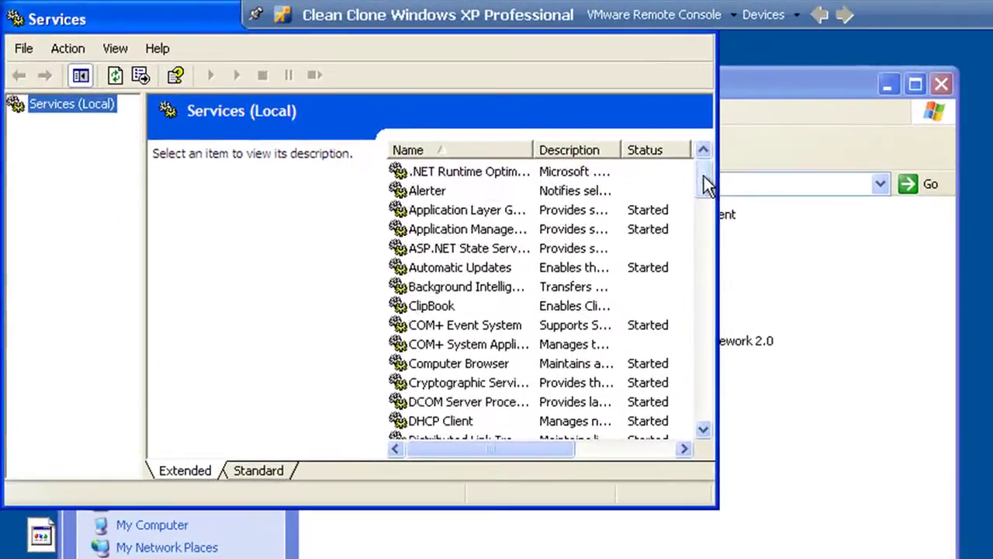
# - Widen the Name column and window to confirm SolidWorks Workgroup PDM Service is Started
pyautogui.moveTo(706, 184); pyautogui.dragTo(709, 341)
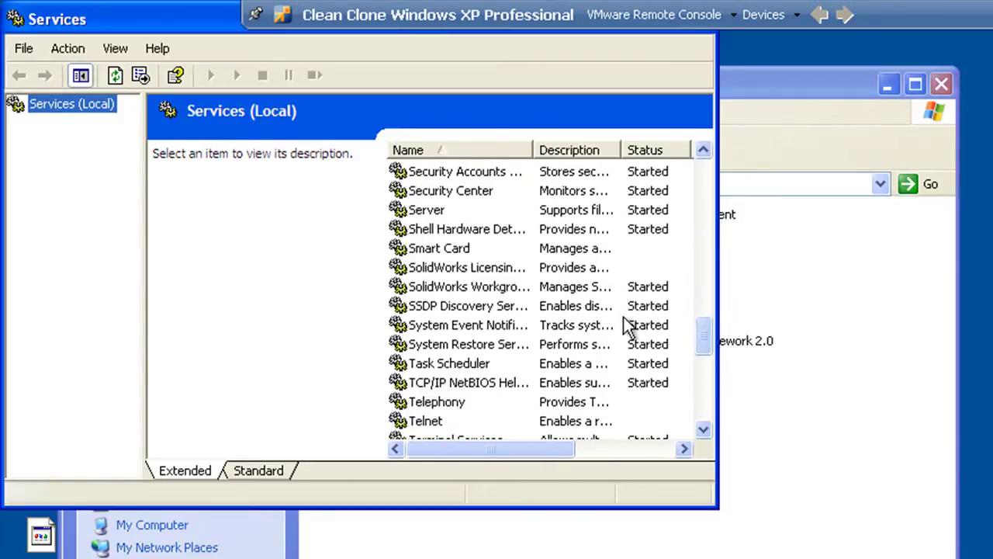
pyautogui.moveTo(535, 153); pyautogui.dragTo(591, 152)
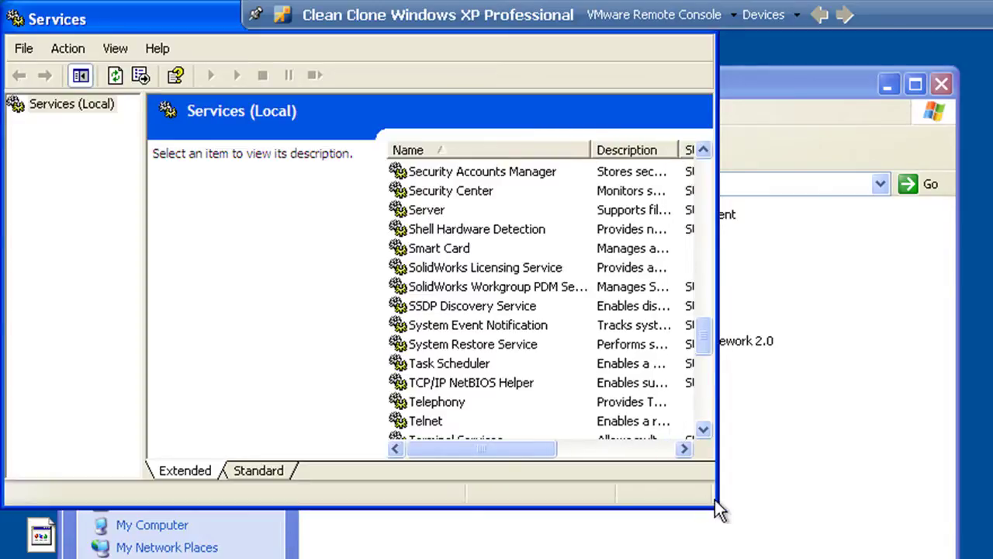
pyautogui.moveTo(718, 509); pyautogui.dragTo(914, 506)
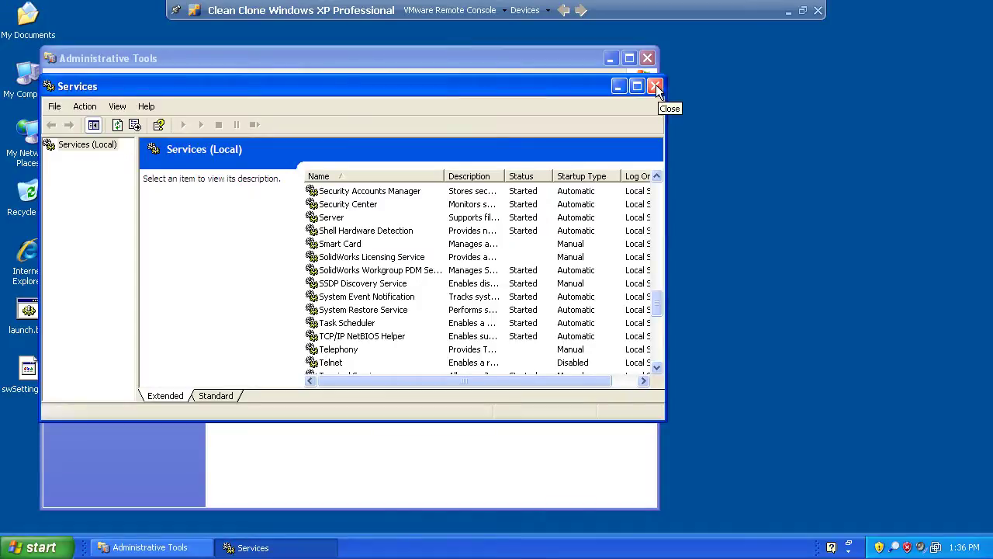
# - Close the Services console and the Administrative Tools window
pyautogui.click(655, 86)
pyautogui.click(647, 58)
pyautogui.click(524, 149)
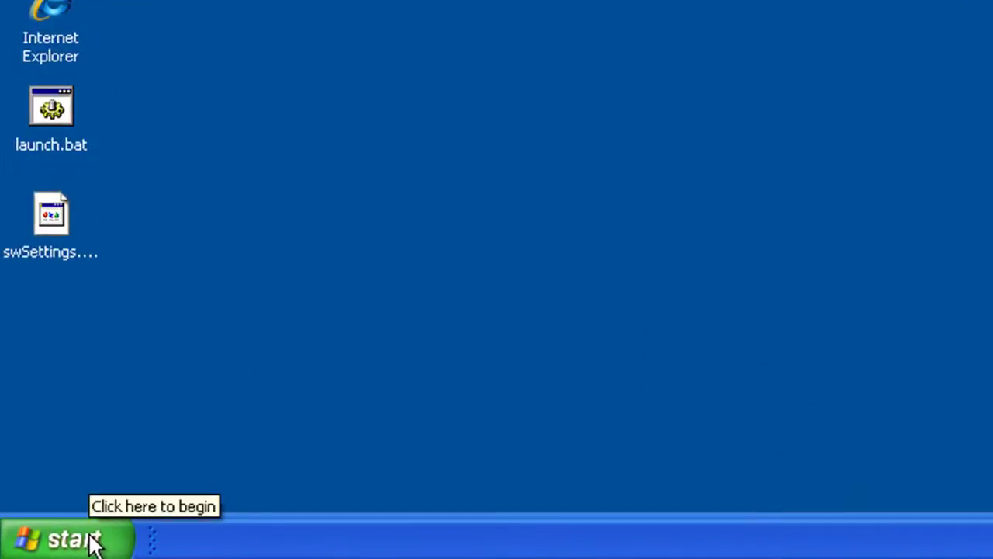
# - Copy the VaultAdmin shortcut from Start > All Programs > SolidWorks 2010 onto the desktop
pyautogui.click(49, 548)
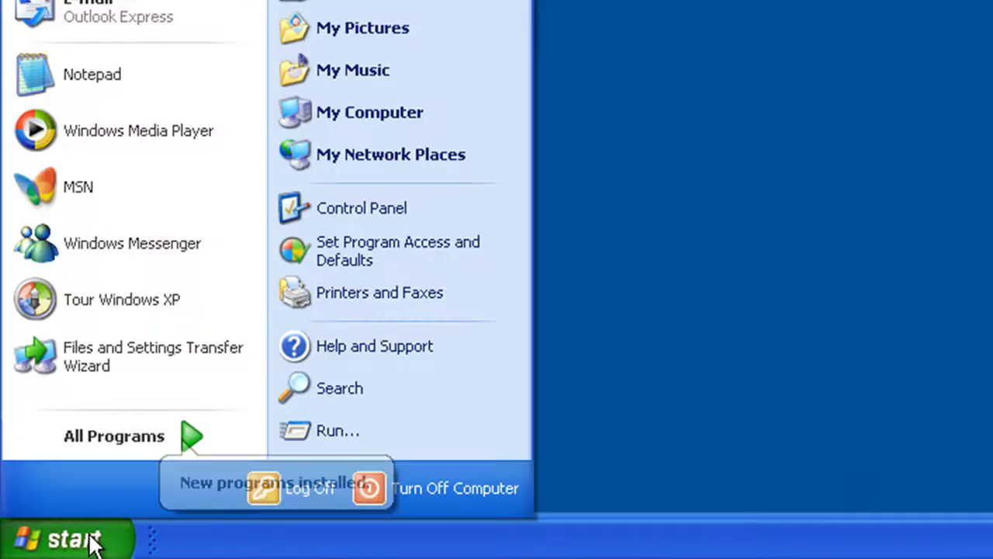
pyautogui.click(197, 436)
pyautogui.moveTo(386, 439)
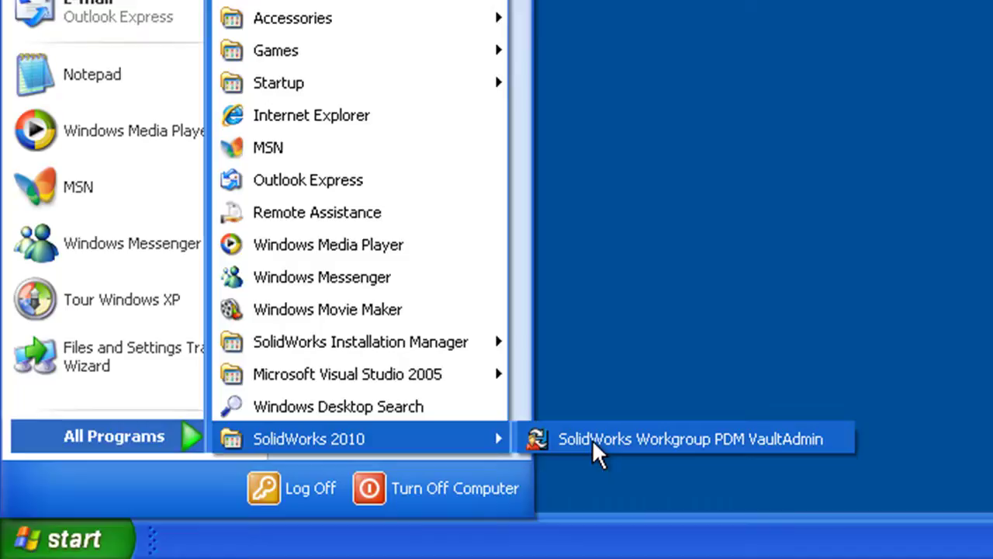
pyautogui.moveTo(593, 439); pyautogui.dragTo(685, 89, button='right')
pyautogui.click(715, 107)
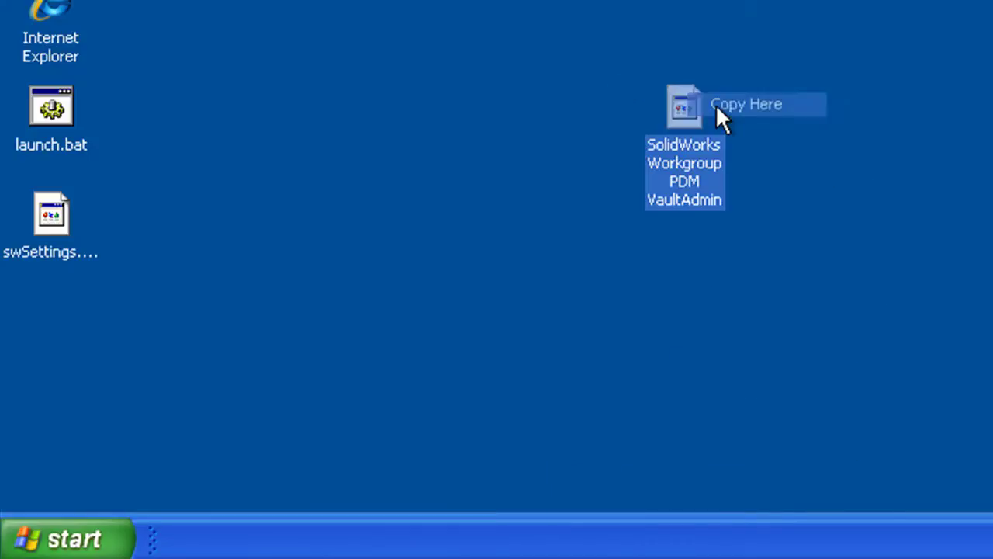
# - Start VaultAdmin and log in with the admin user name and password, vault computer localhost
pyautogui.doubleClick(683, 107)
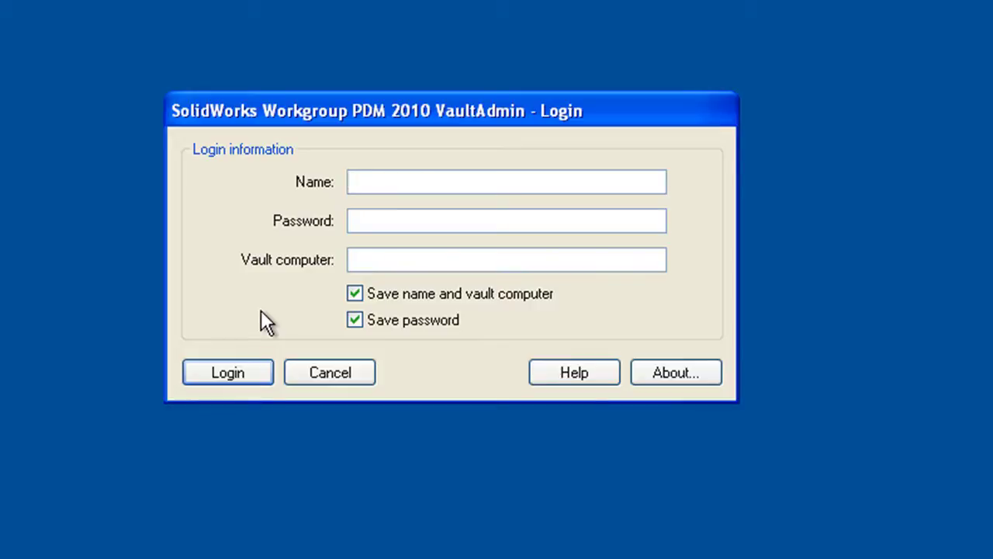
pyautogui.write('pdmwadmin')
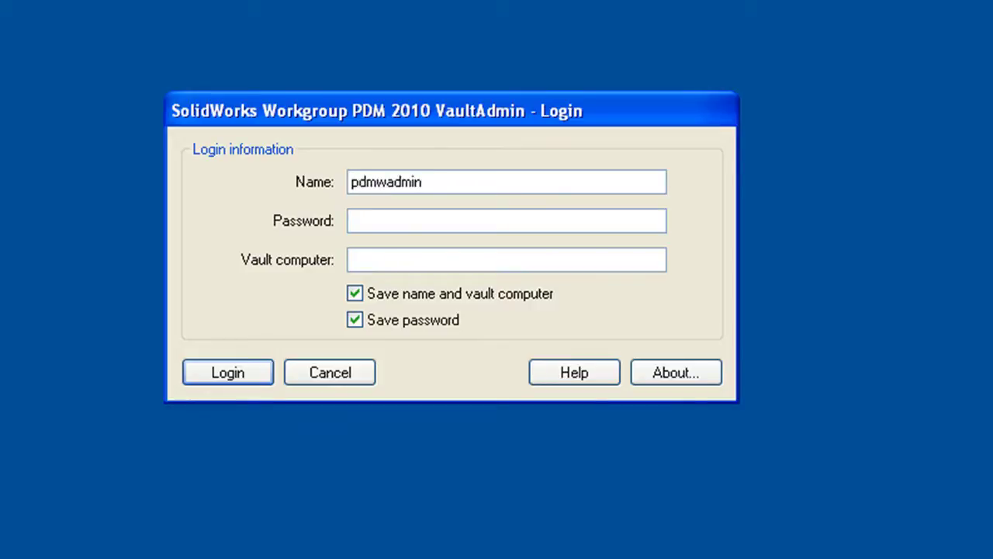
pyautogui.press('Tab')
pyautogui.write('p')
pyautogui.press('BackSpace')
pyautogui.write('pdmwadmin')
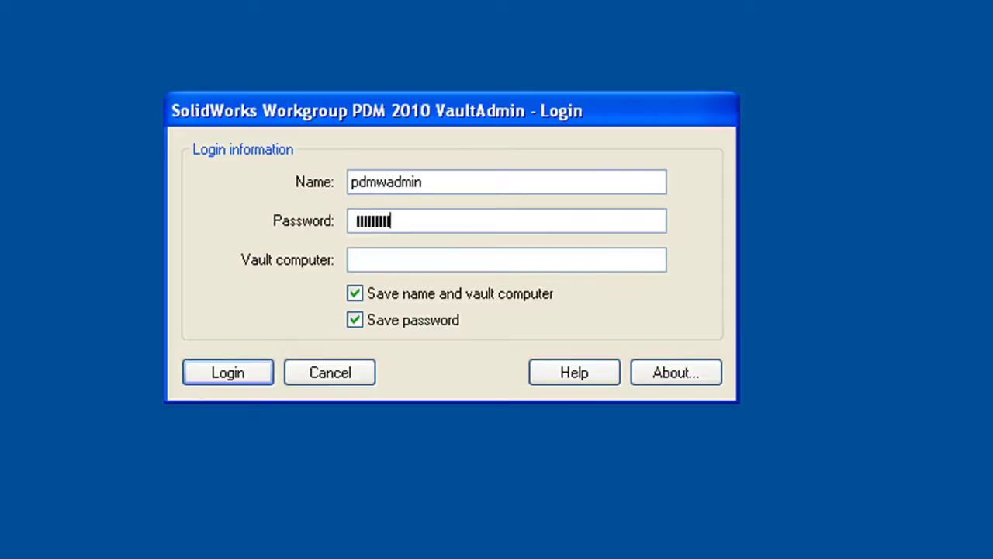
pyautogui.click(354, 261)
pyautogui.write('localhost')
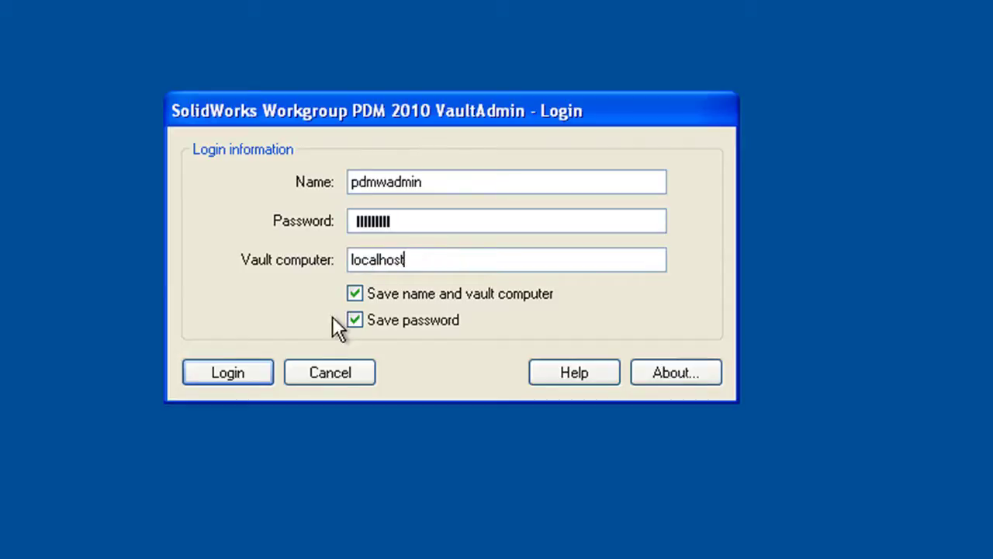
pyautogui.click(230, 374)
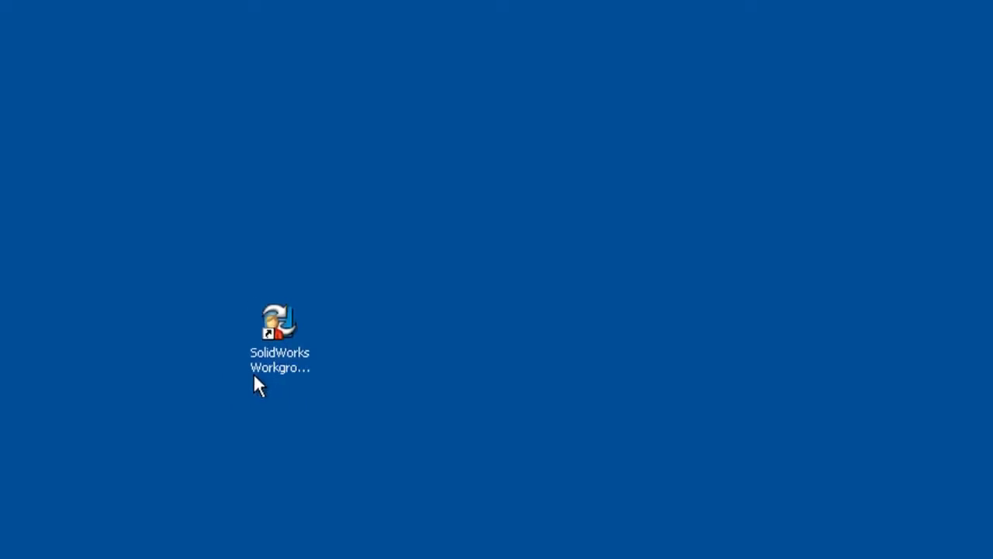
pyautogui.doubleClick(260, 373)
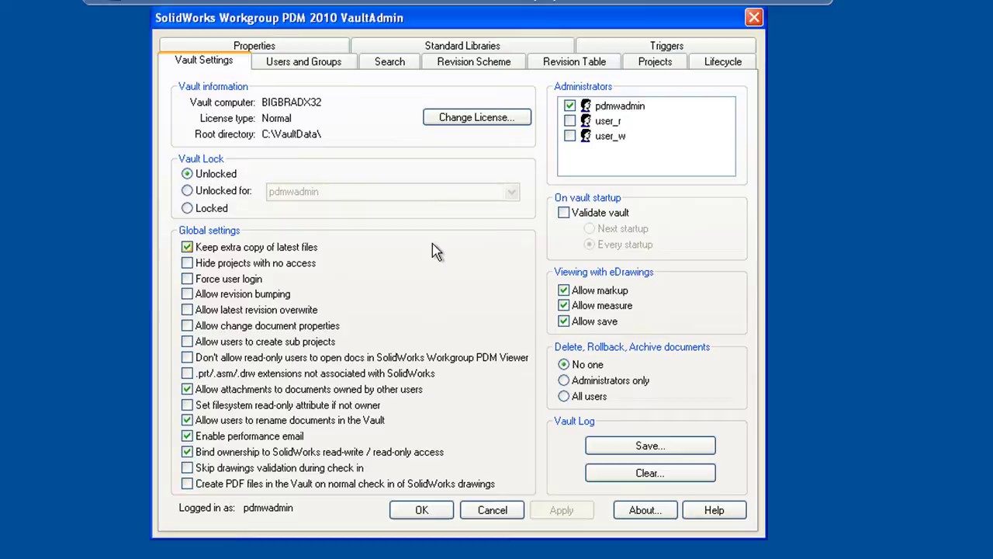
# - Tour Users and Groups, Search, Revision Scheme, Projects, Lifecycle and Standard Libraries, ending on Properties
pyautogui.click(342, 65)
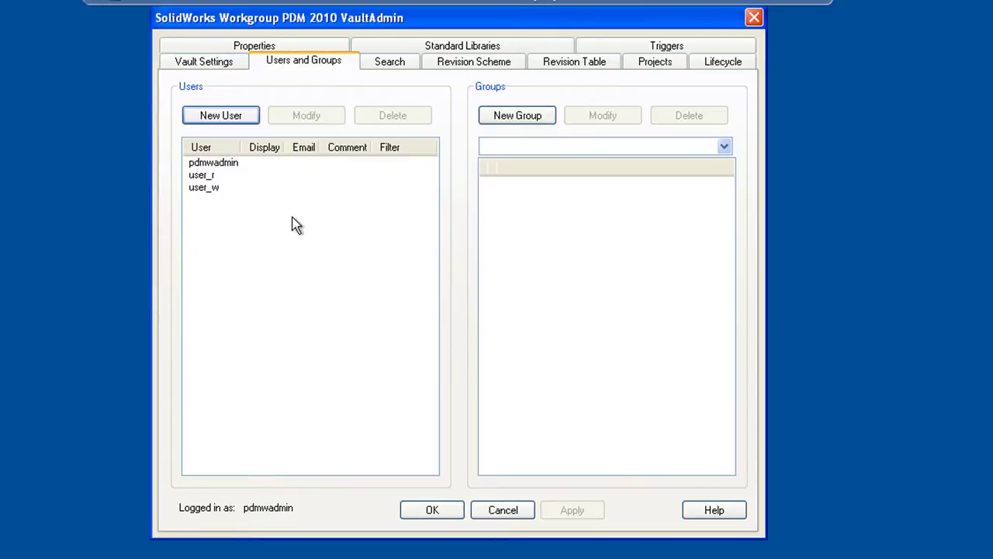
pyautogui.click(402, 62)
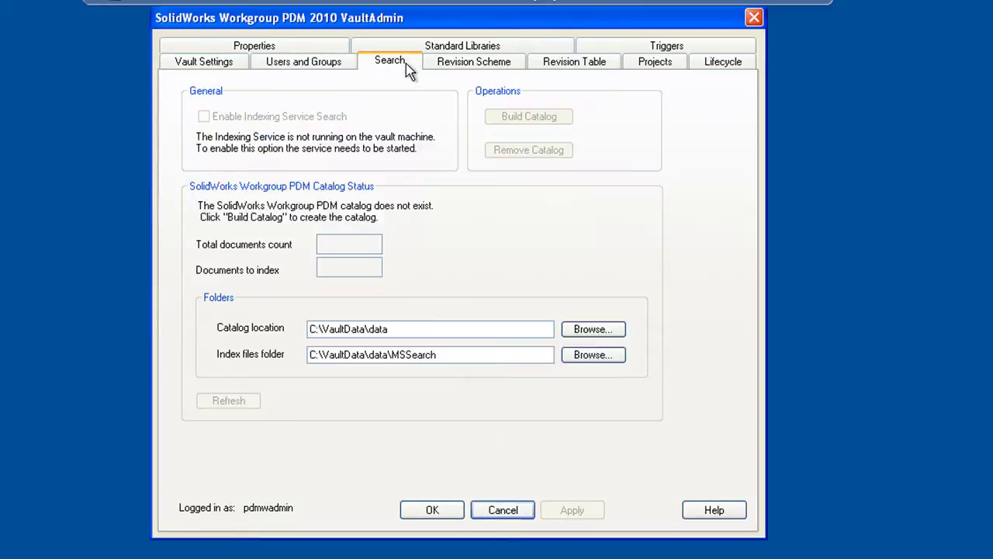
pyautogui.click(469, 65)
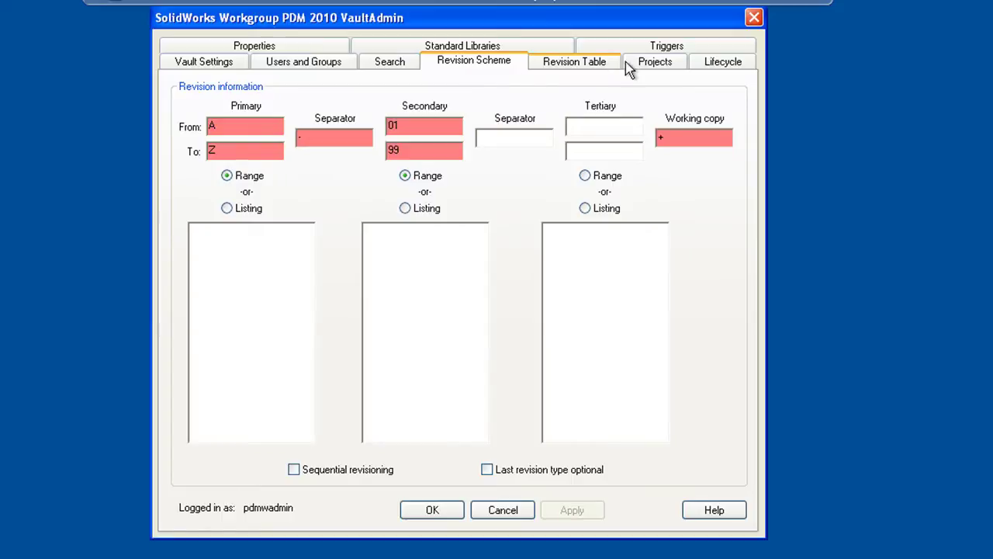
pyautogui.click(656, 62)
pyautogui.click(723, 61)
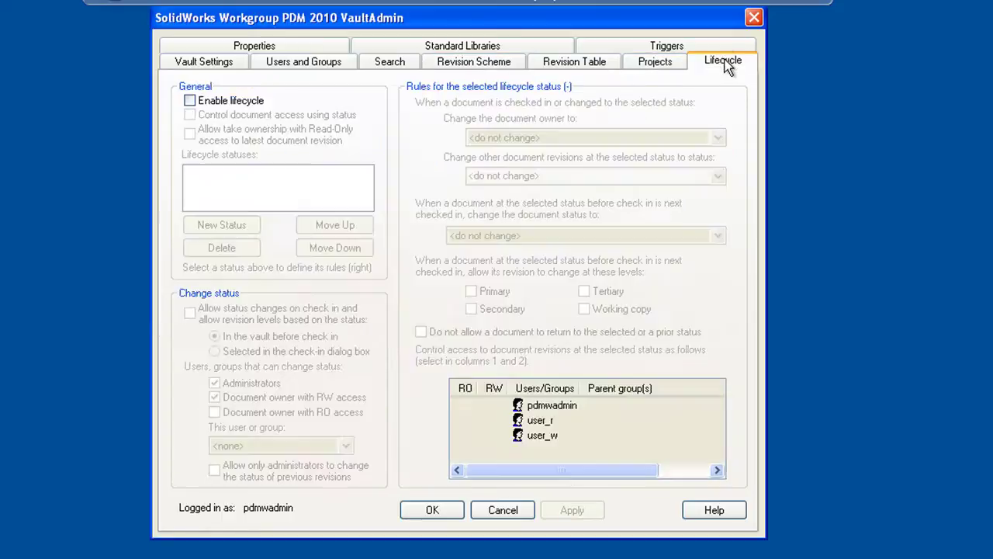
pyautogui.click(433, 51)
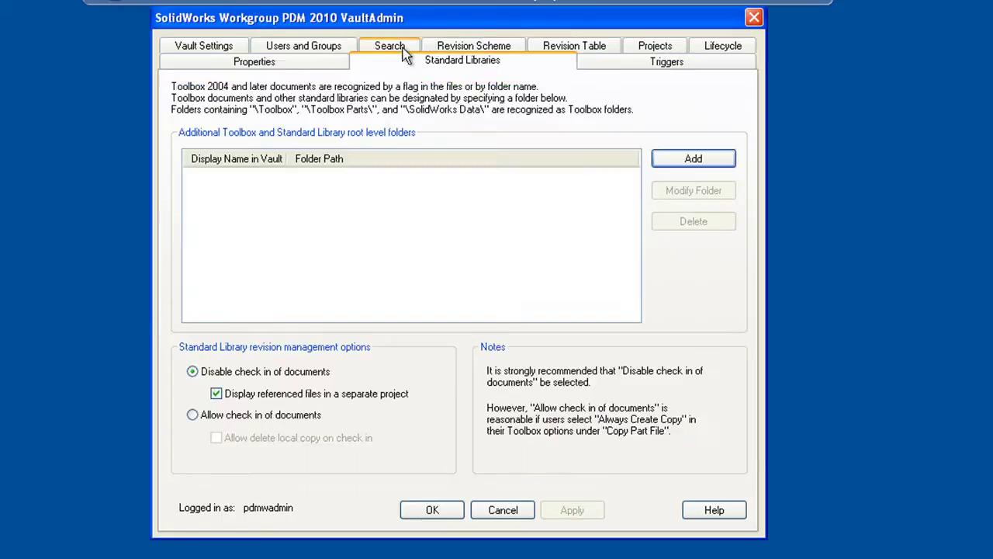
pyautogui.click(289, 65)
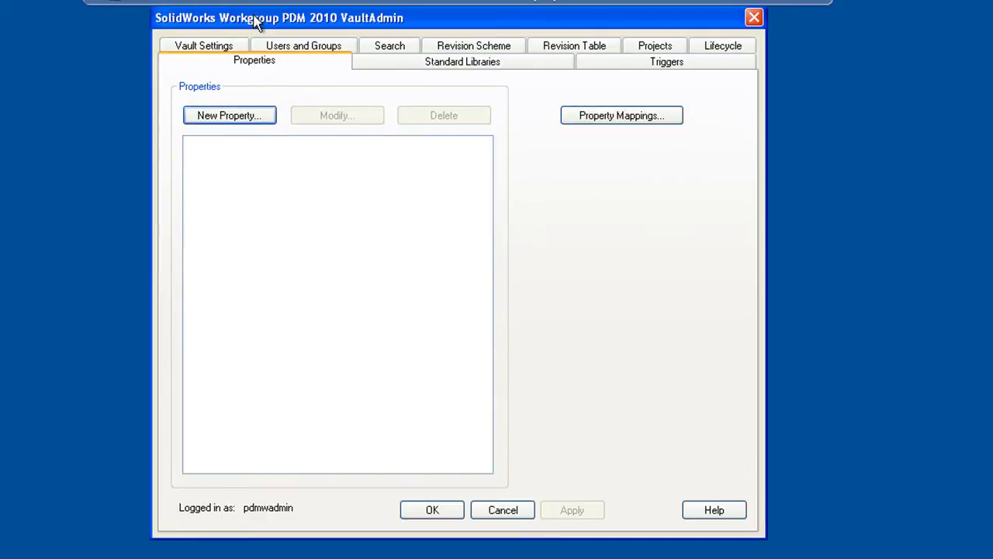
pyautogui.moveTo(252, 18); pyautogui.dragTo(254, 29)
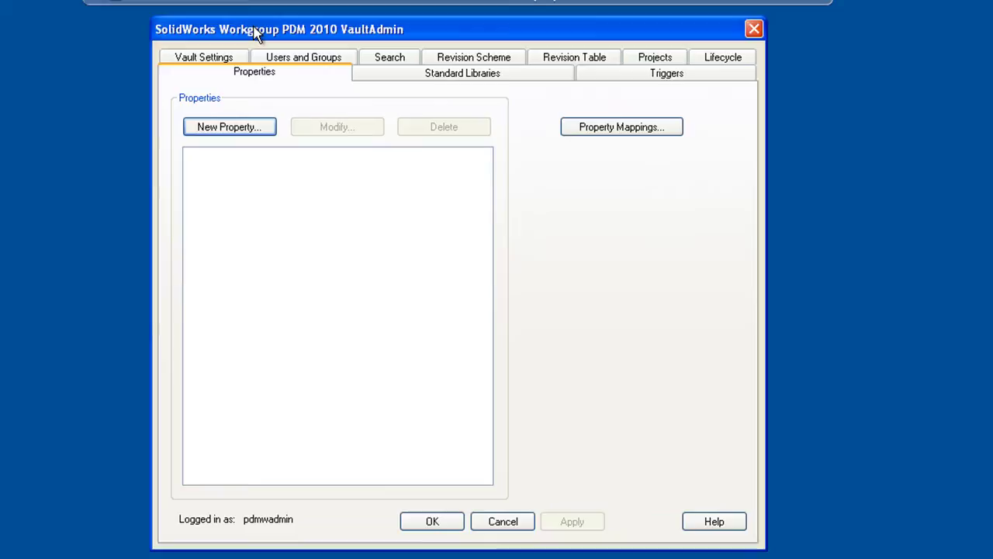